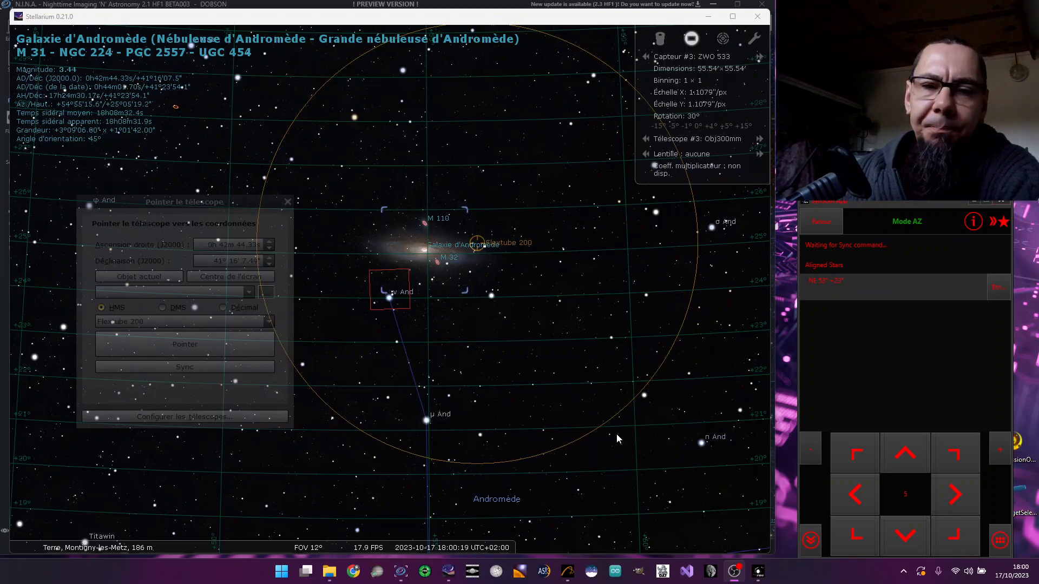
# - Switch to Astro Photography Tool, plate-solve the current Andromeda Galaxy image, and try to sync the telescope to the solved coordinates
pyautogui.click(567, 571)
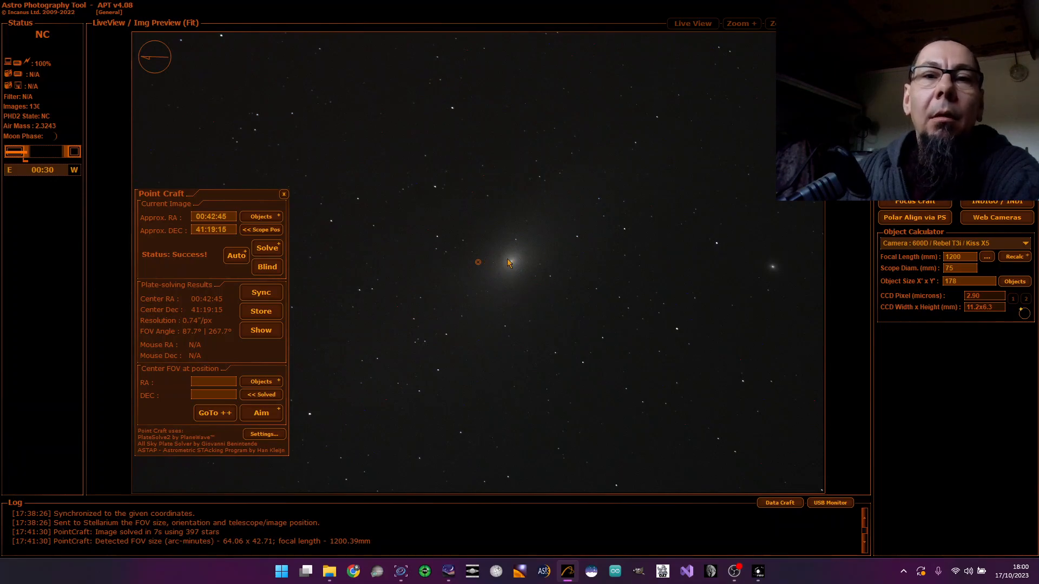
pyautogui.click(448, 571)
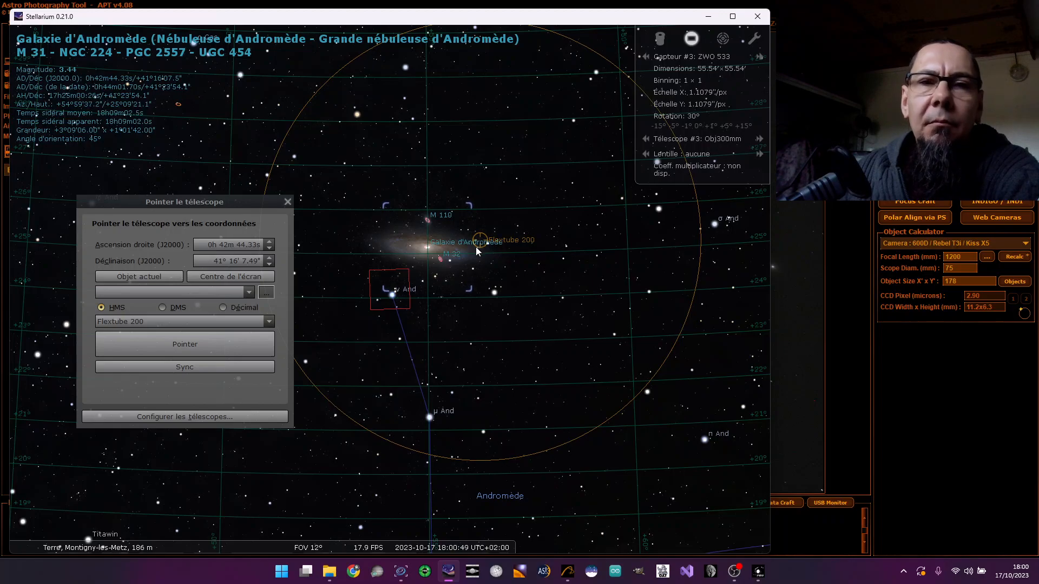
pyautogui.click(708, 16)
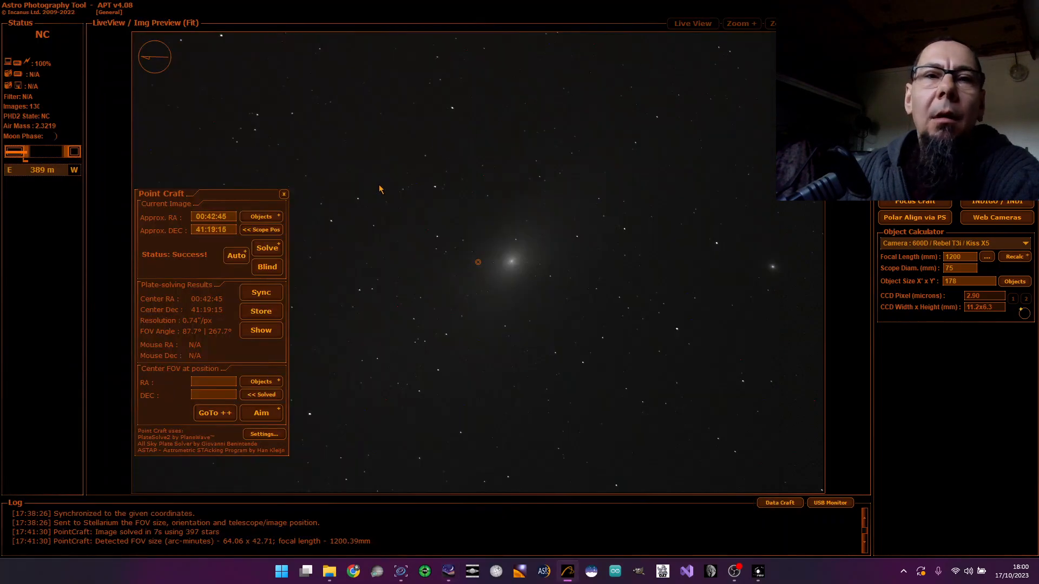
pyautogui.click(270, 254)
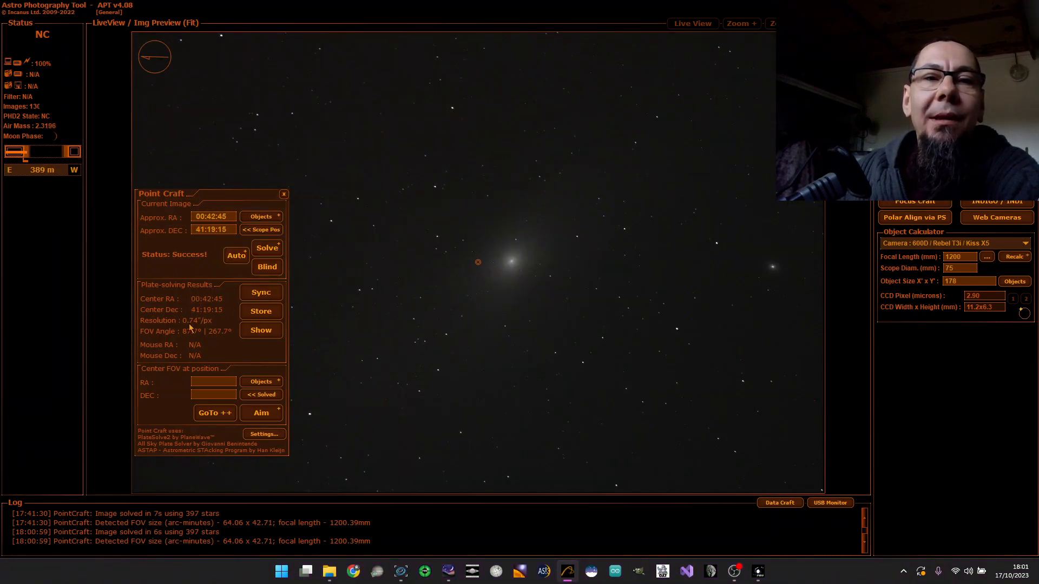
pyautogui.click(266, 295)
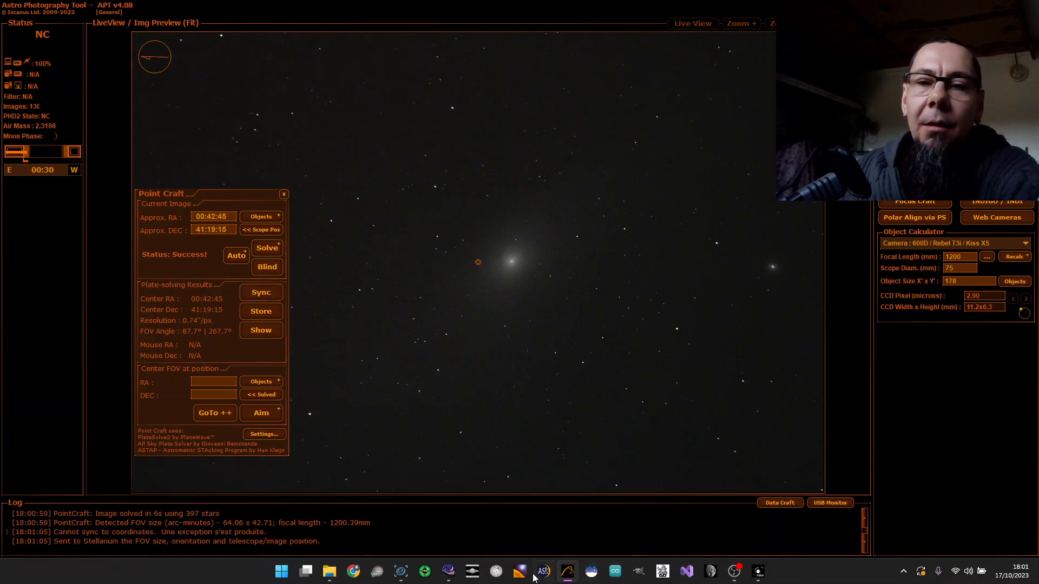
# - Delete the aligned star in the mount control app and sync the telescope to the solved coordinates in Astro Photography Tool
pyautogui.click(758, 572)
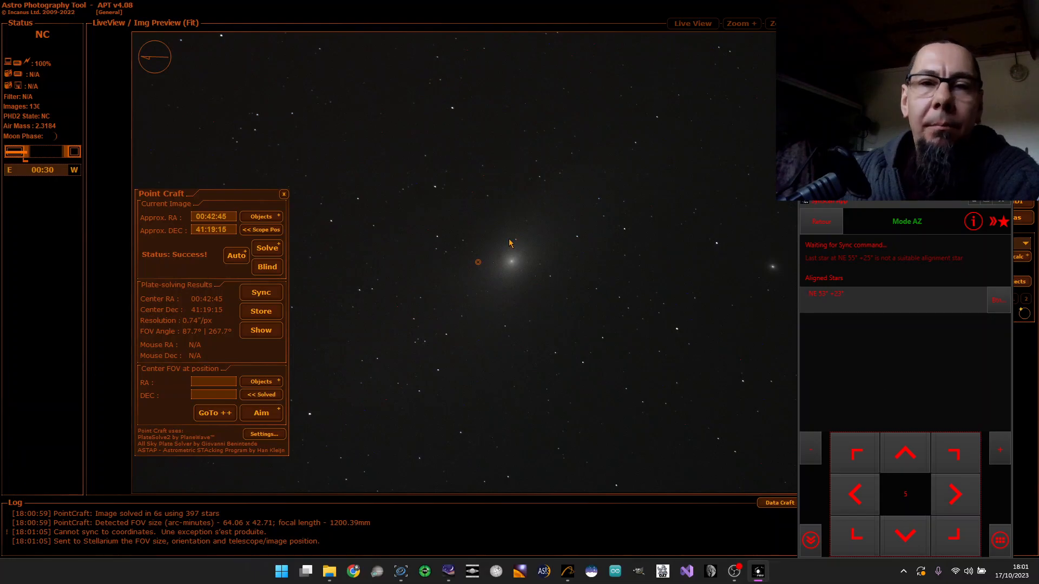
pyautogui.click(998, 307)
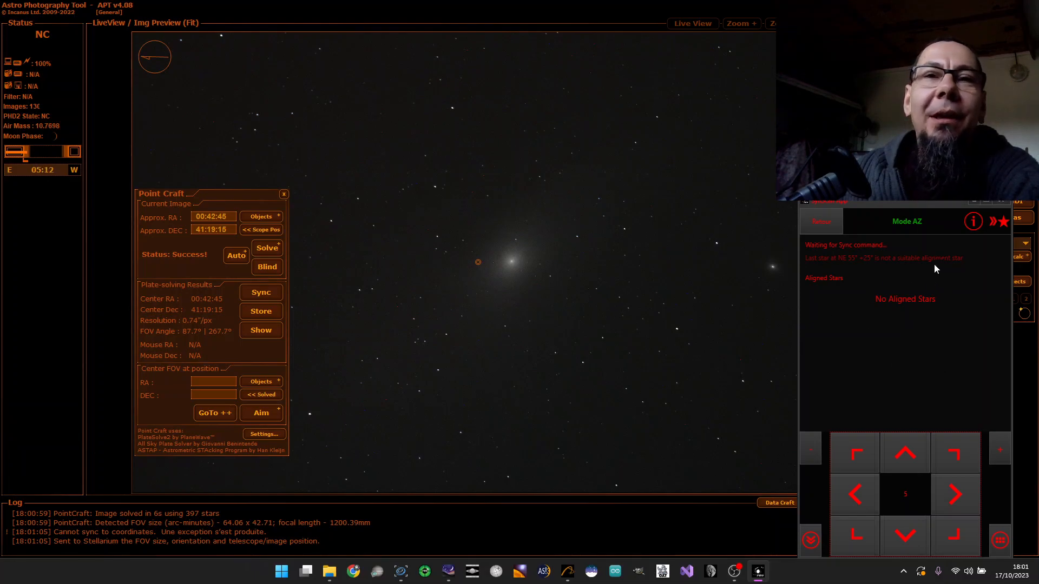
pyautogui.click(266, 294)
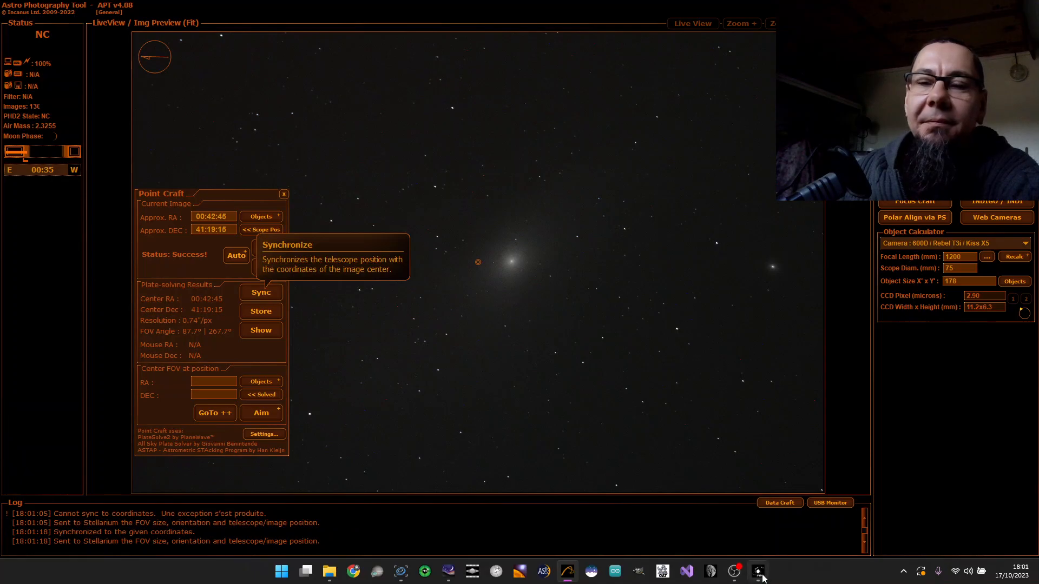
pyautogui.click(758, 572)
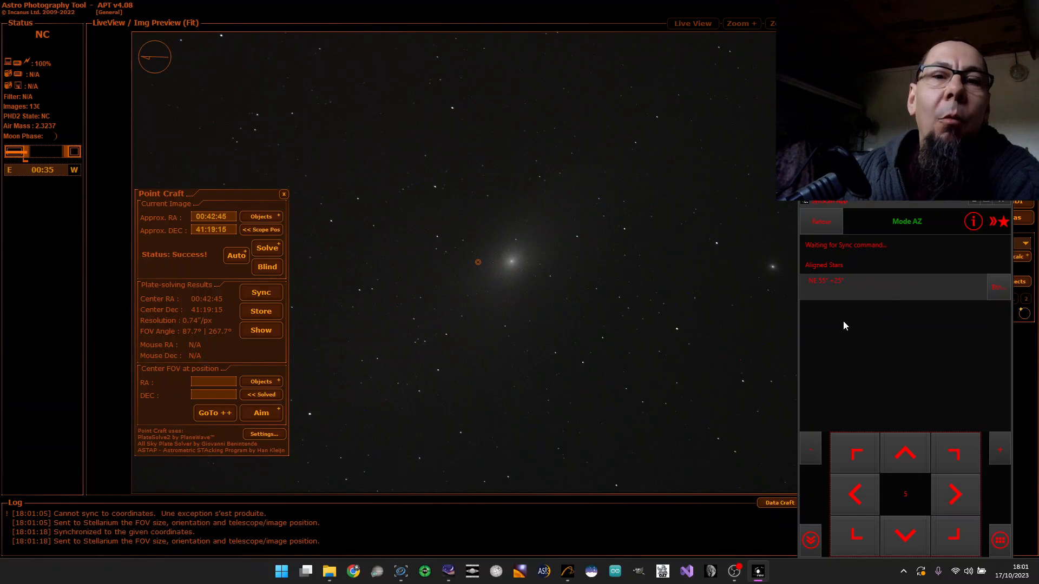
# - Examine the field framing in Stellarium and N.I.N.A., along with N.I.N.A.'s plate-solving settings and planetarium equipment options
pyautogui.click(448, 571)
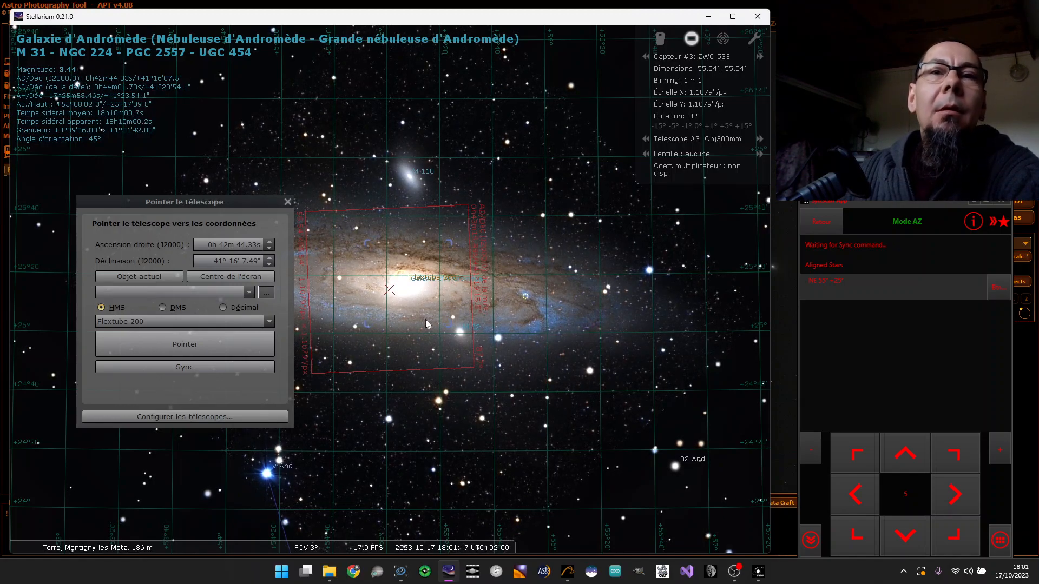
pyautogui.click(400, 572)
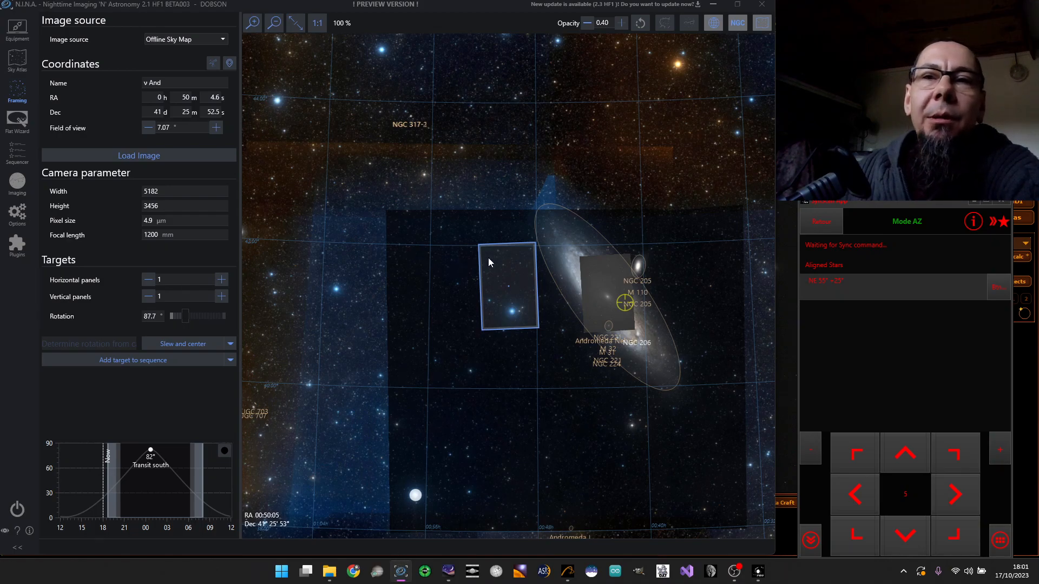
pyautogui.click(17, 187)
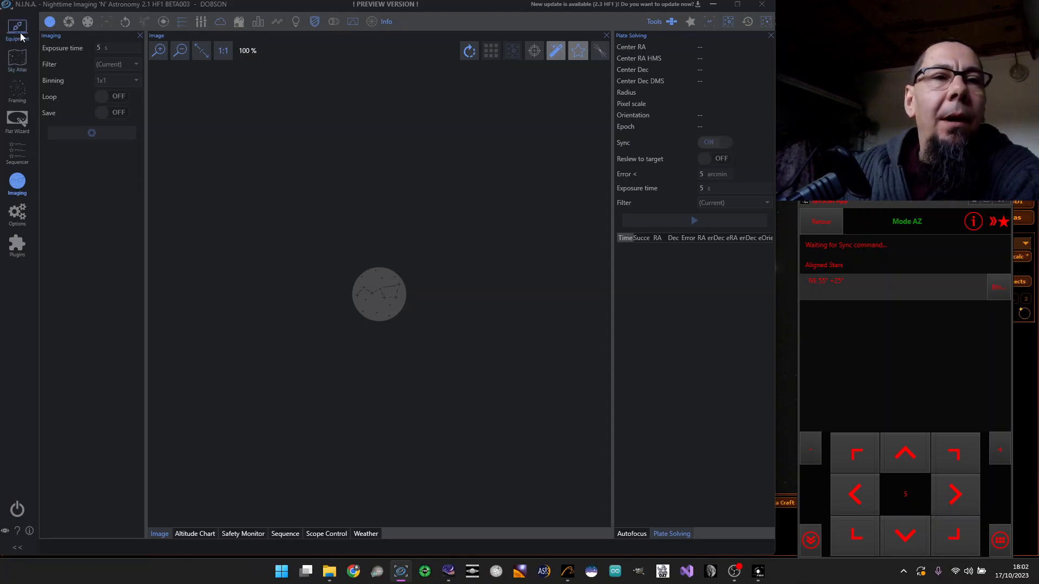
pyautogui.click(14, 214)
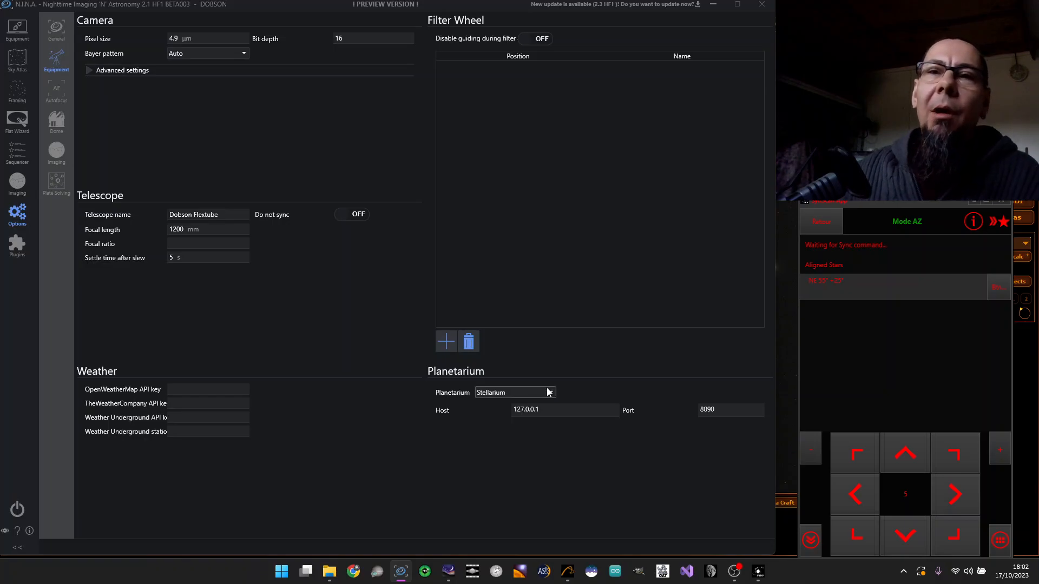
# - Return to Astro Photography Tool, try to solve the image with a telescope sync, and check the mount app's alignment list
pyautogui.click(786, 186)
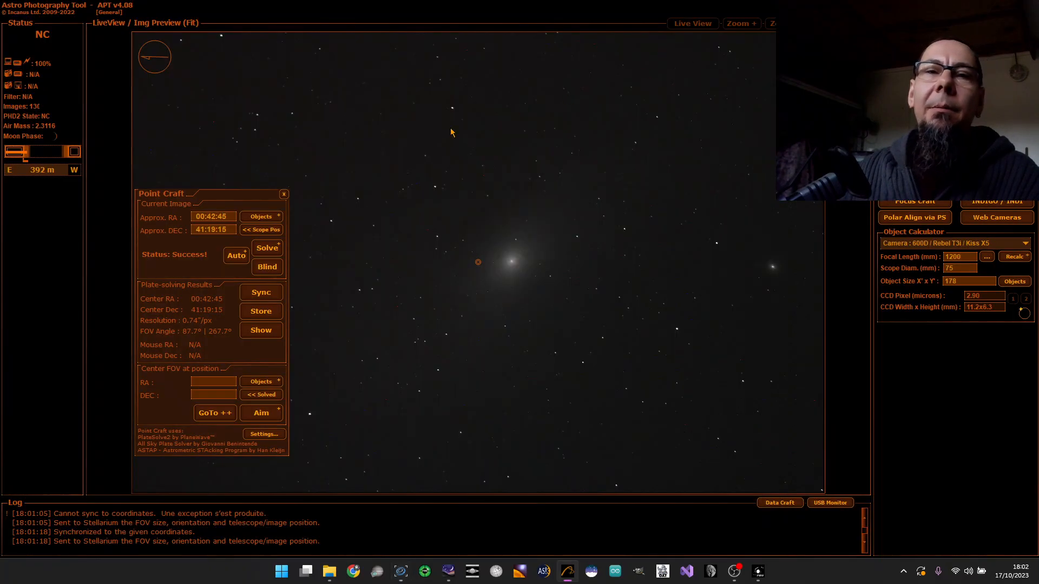
pyautogui.click(268, 250)
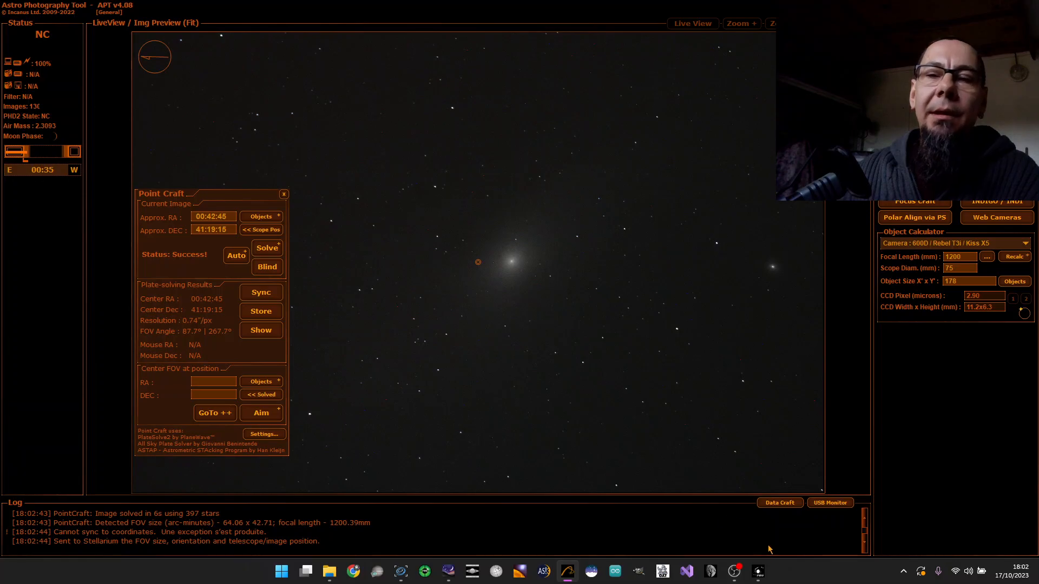
pyautogui.click(758, 571)
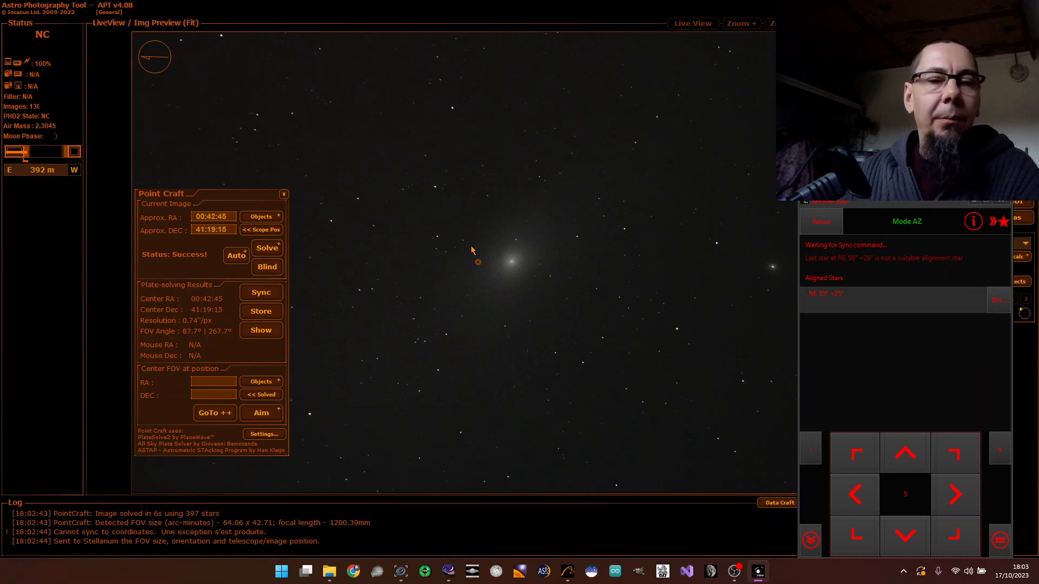
# - Check N.I.N.A.'s imaging view, retry the telescope sync in Astro Photography Tool, and plate-solve the Andromeda image again
pyautogui.click(407, 578)
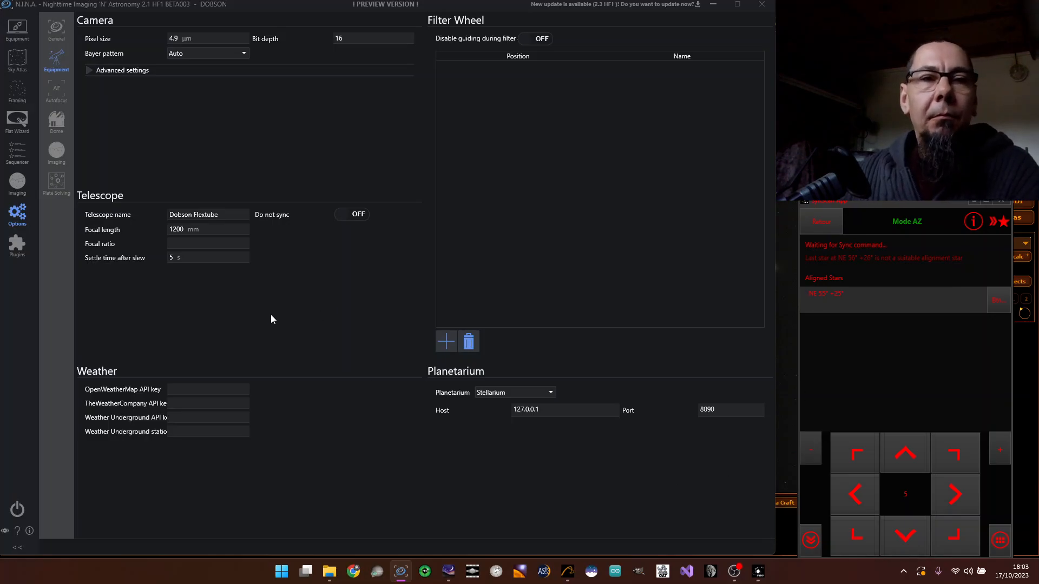
pyautogui.click(18, 184)
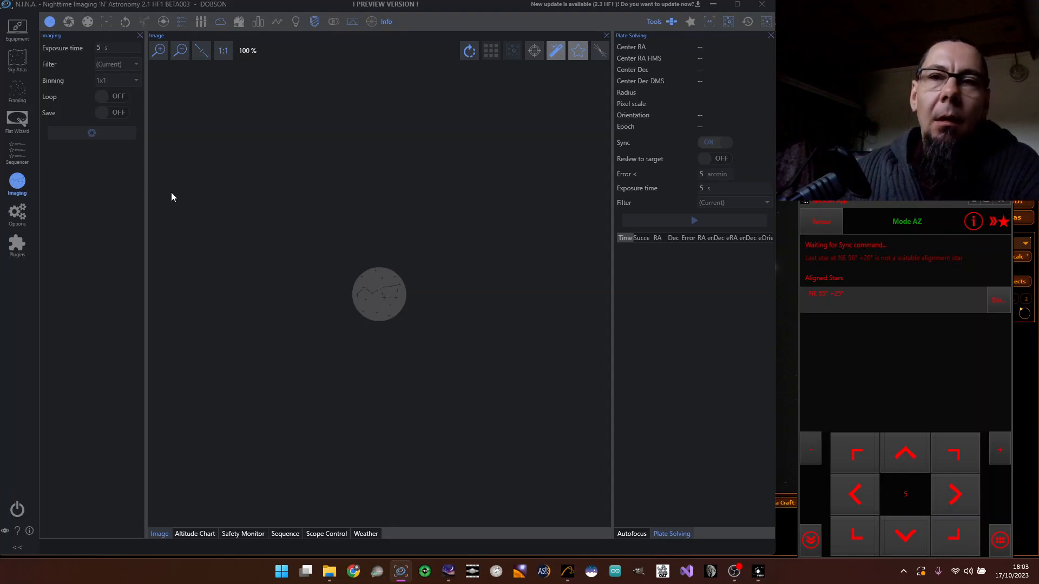
pyautogui.hotkey('alt', 'Tab')
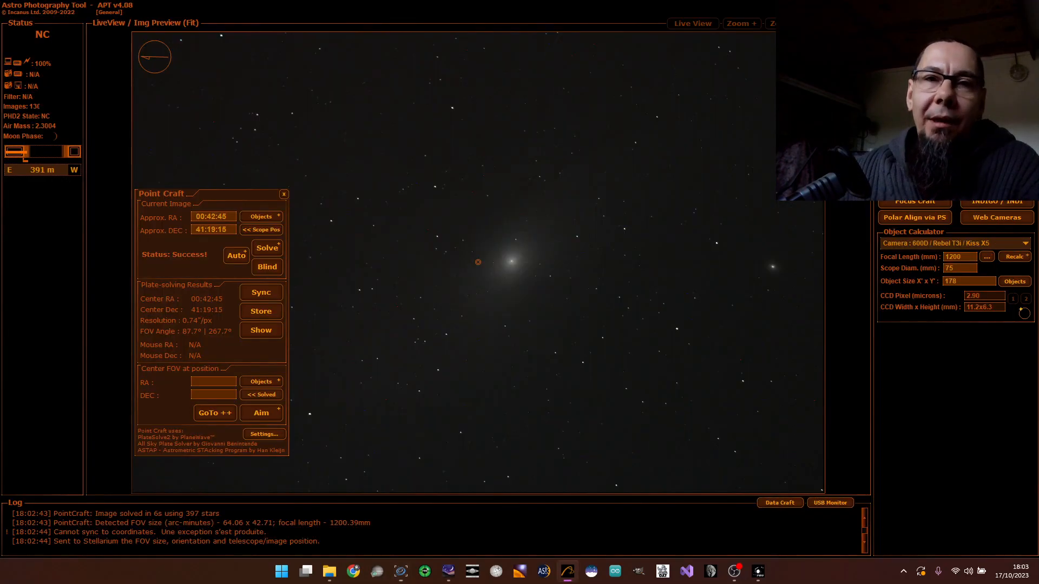
pyautogui.click(266, 298)
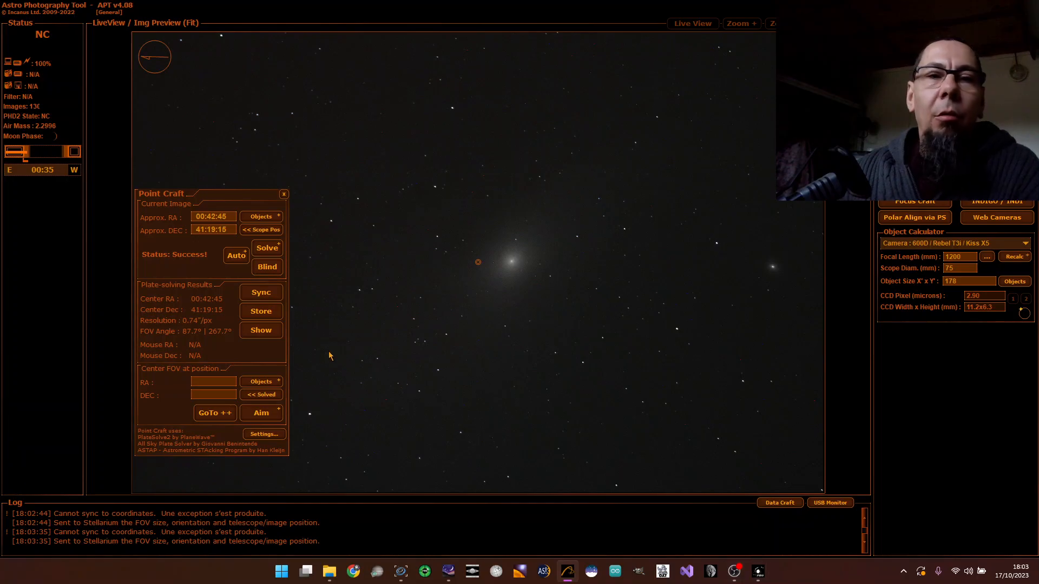
pyautogui.click(275, 250)
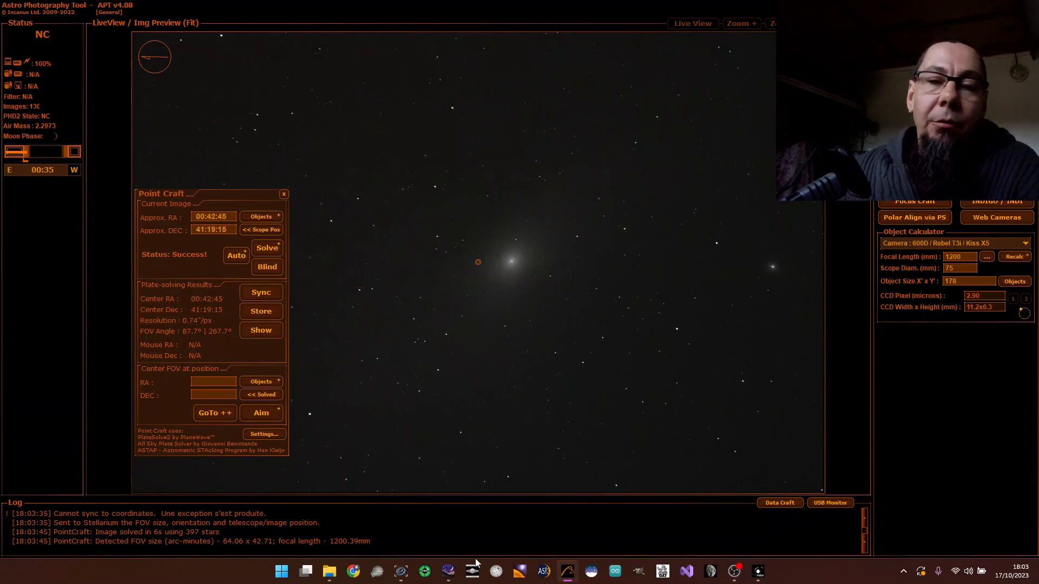
# - Switch to N.I.N.A. and import the target coordinates from the Stellarium planetarium into the framing view
pyautogui.click(401, 571)
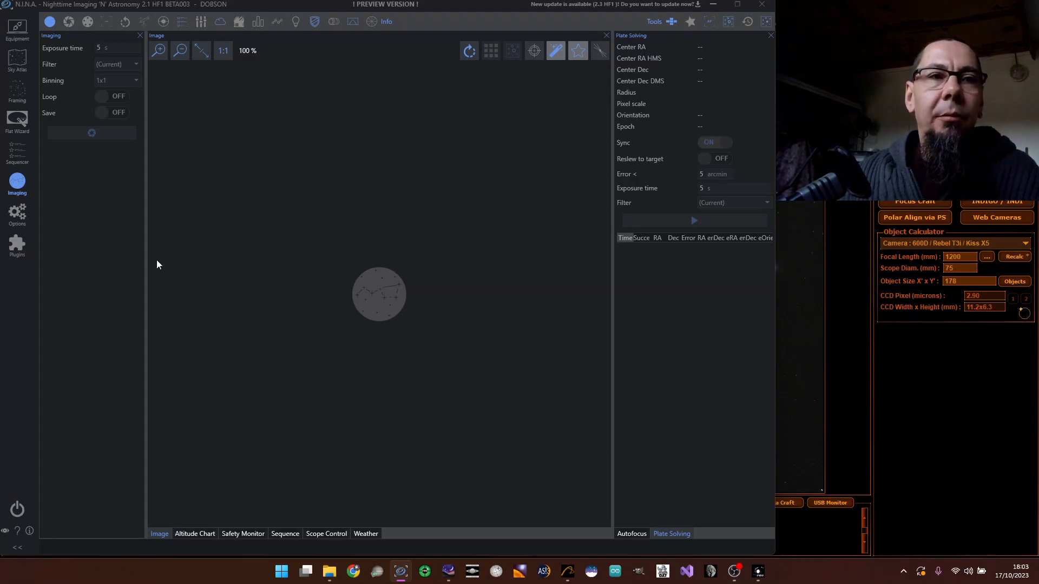
pyautogui.click(17, 90)
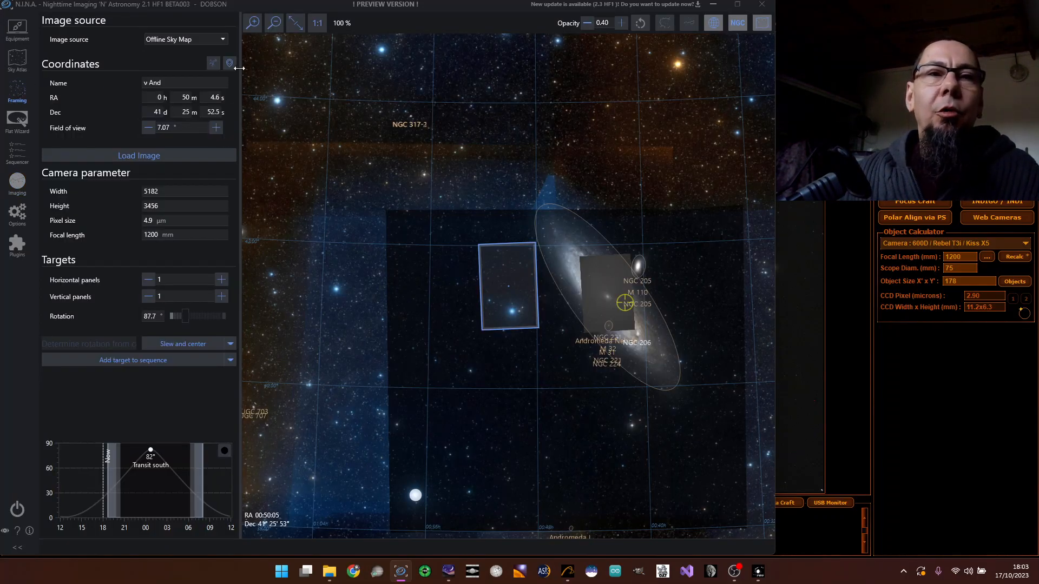
pyautogui.click(213, 64)
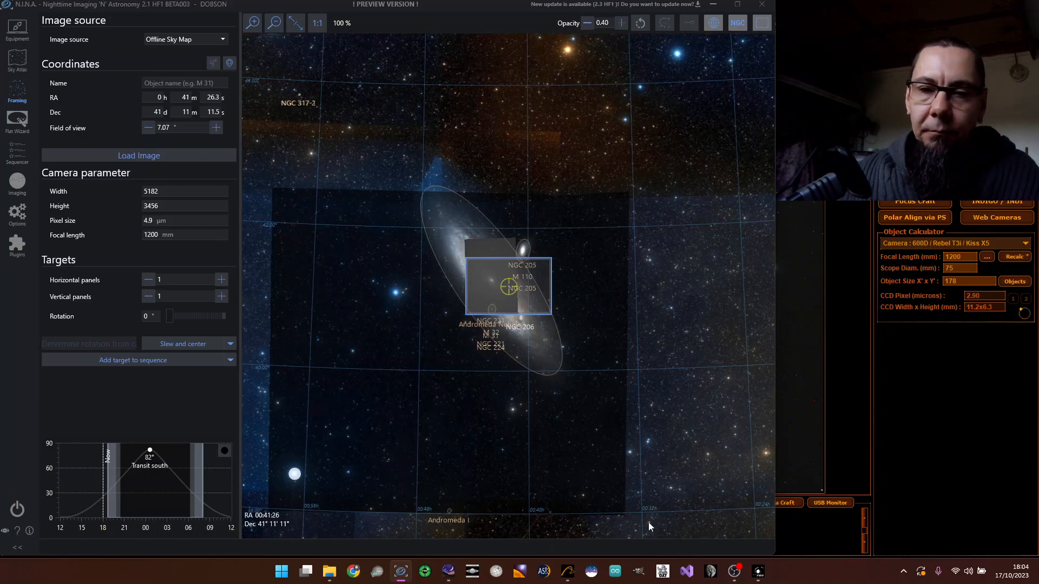
pyautogui.moveTo(445, 572)
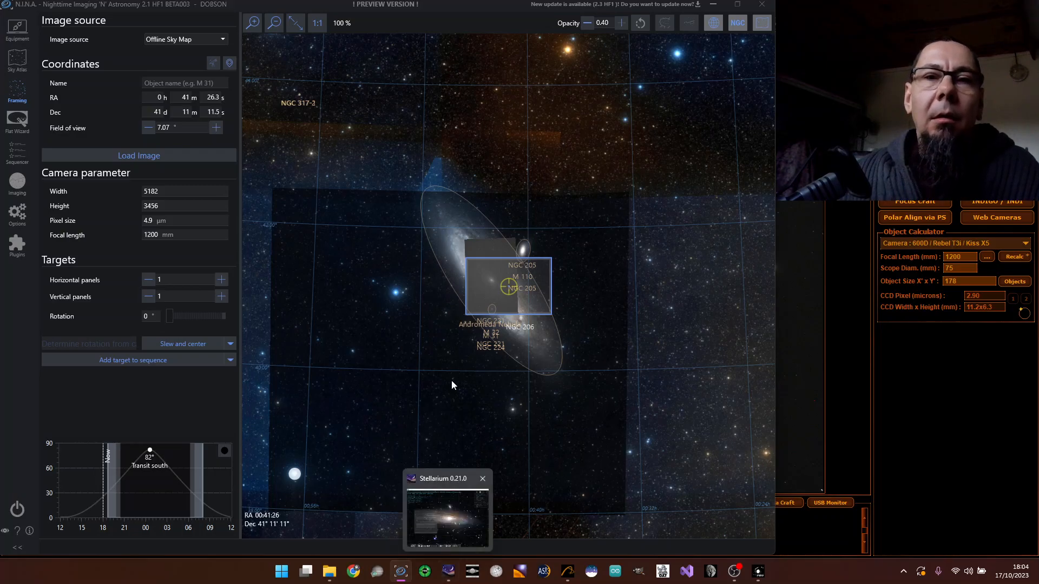
# - Review N.I.N.A.'s plate-solving settings and the mount app's aligned stars, and return to the framing view
pyautogui.click(16, 181)
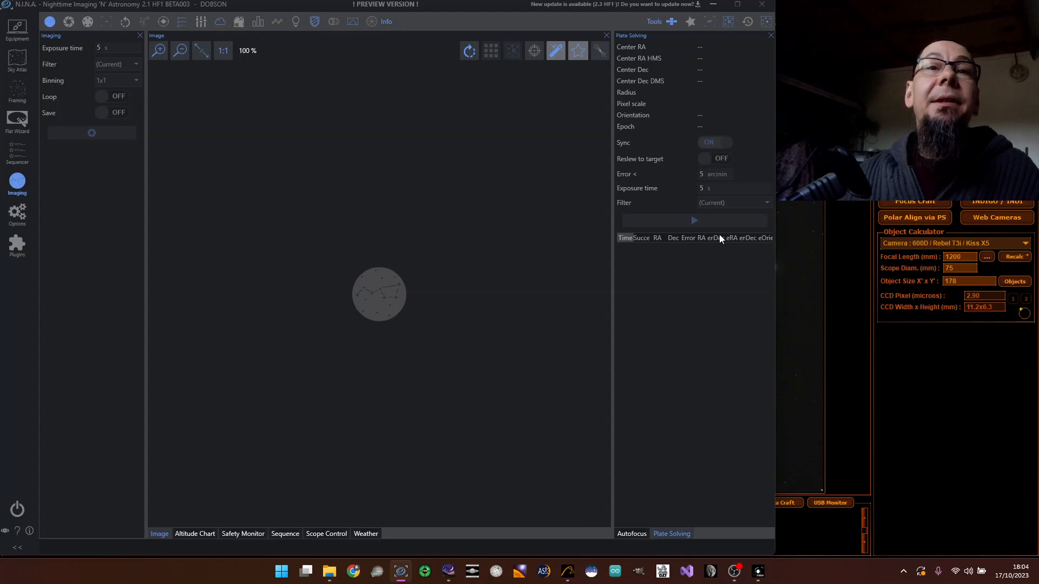
pyautogui.click(758, 571)
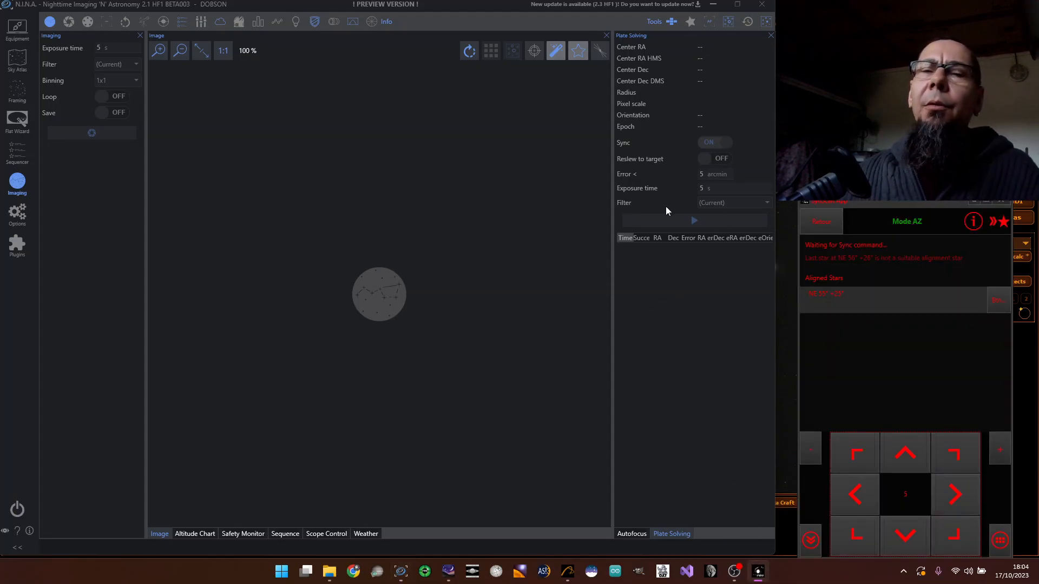
pyautogui.click(19, 90)
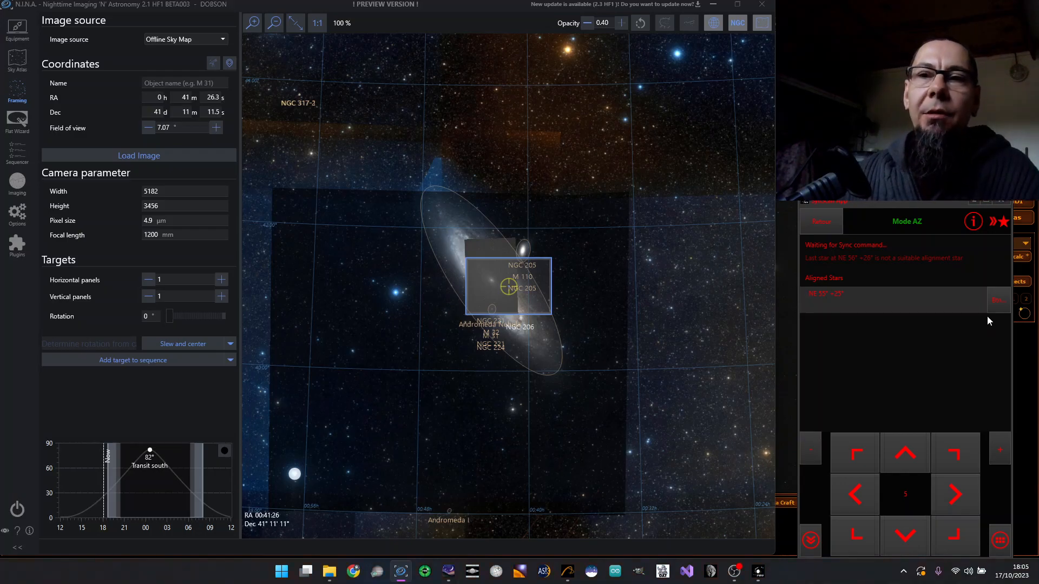
# - Clear the mount's aligned star, sync Flextube 200 to the Andromeda Galaxy coordinates in Stellarium, and return to N.I.N.A
pyautogui.click(995, 302)
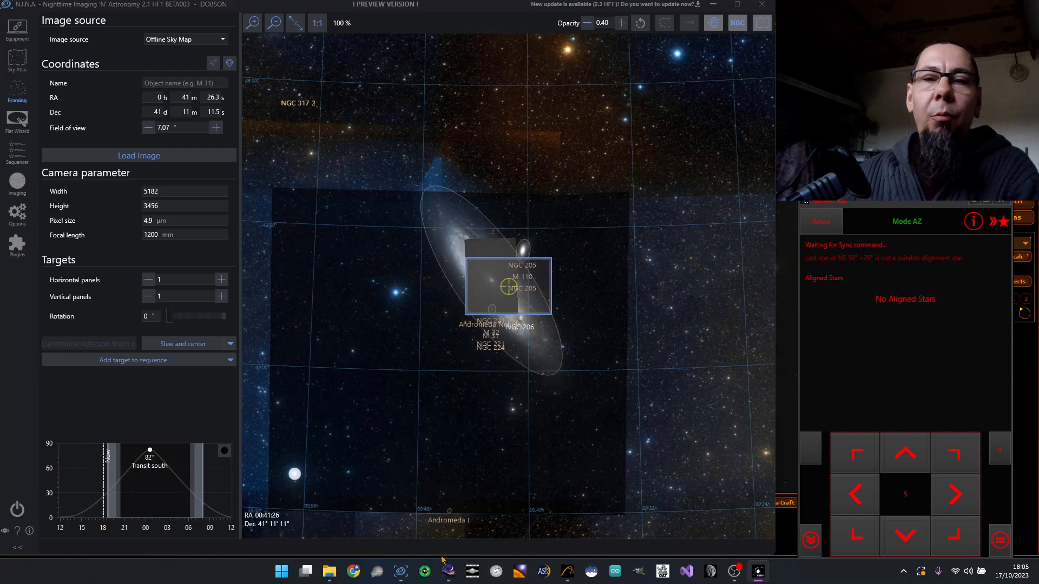
pyautogui.click(450, 573)
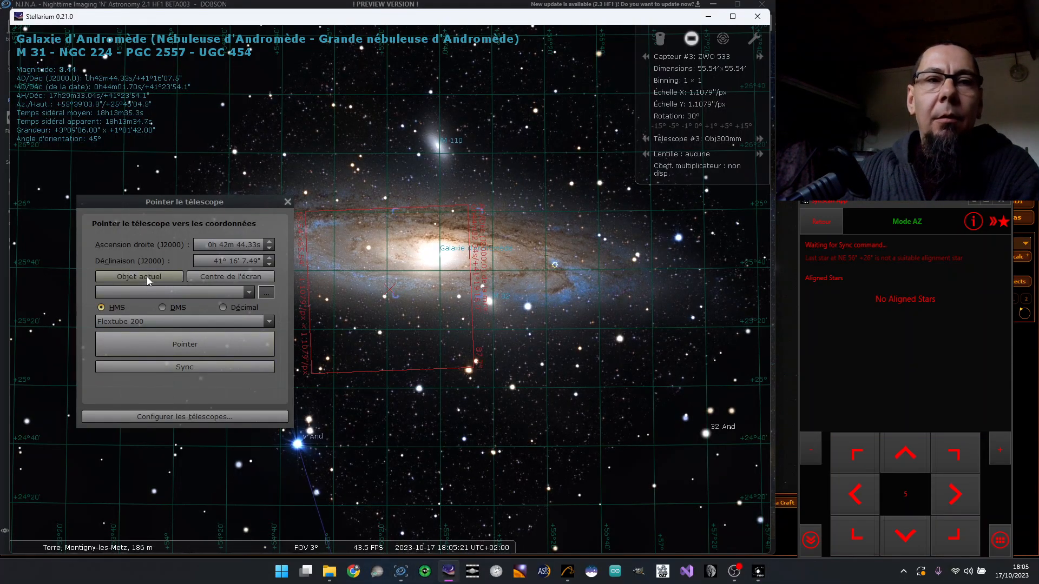
pyautogui.click(174, 370)
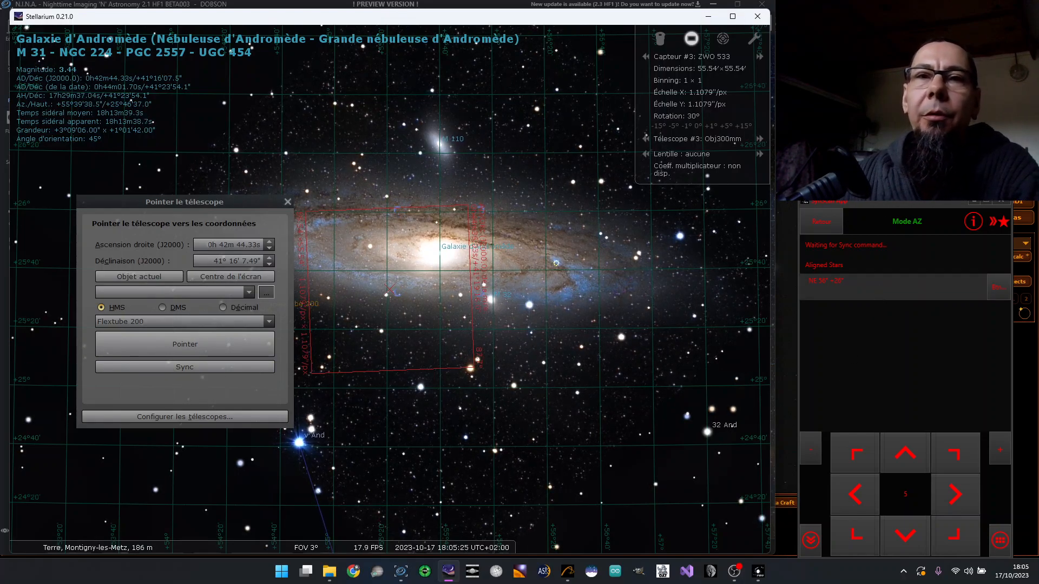
pyautogui.hotkey('alt', 'Tab')
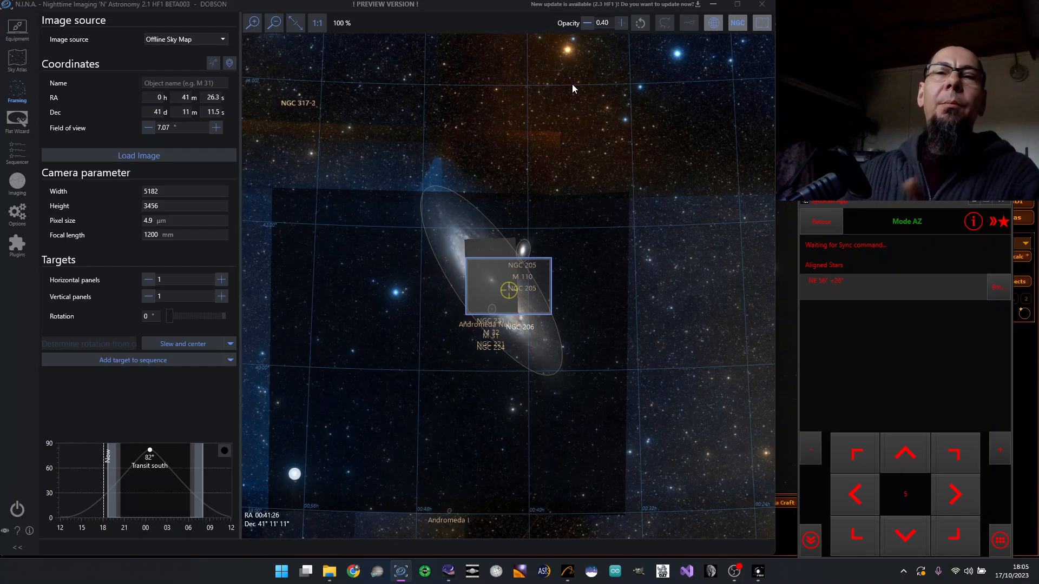